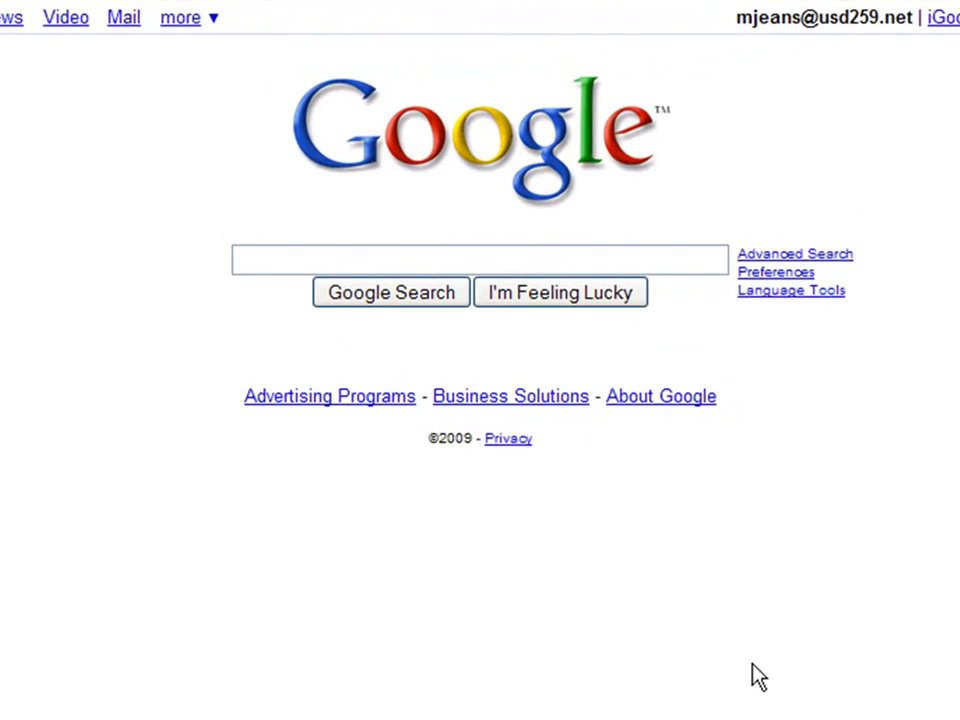
Search the web for classroom management PowerPoint files with filetype:ppt, using the suggested spelling "classroom management filetype:ppt".
text(cl)
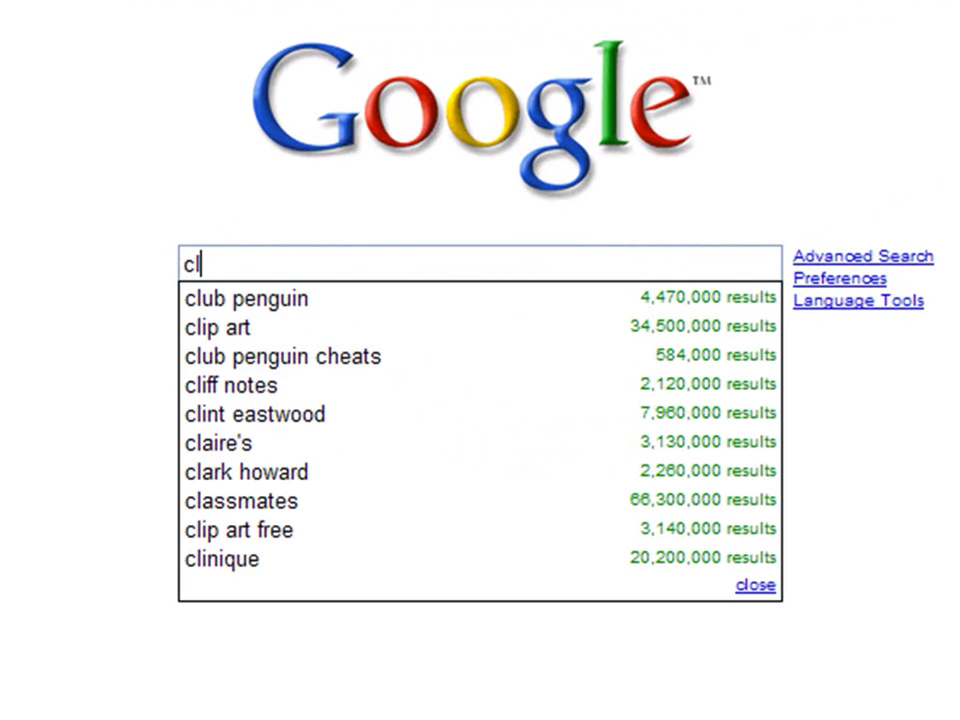
text(as)
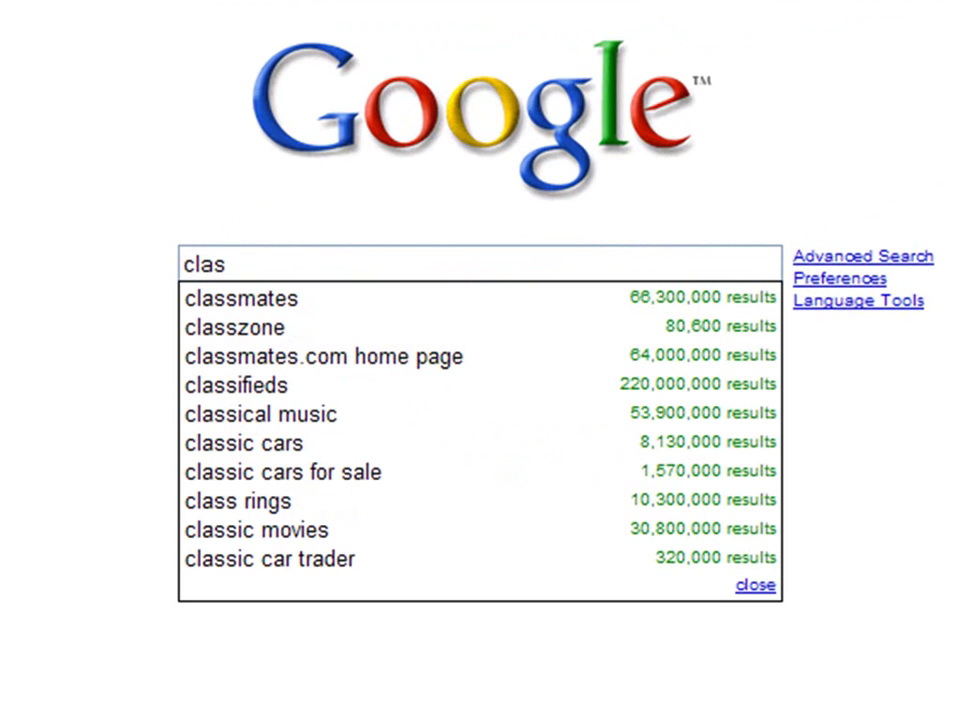
text(room management)
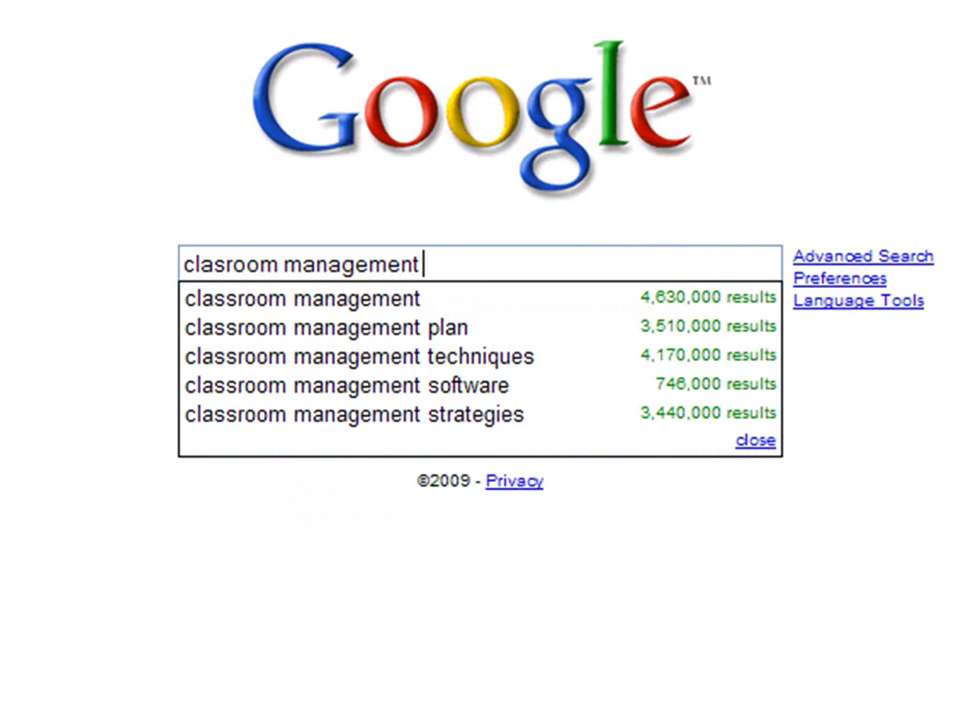
text( filetype)
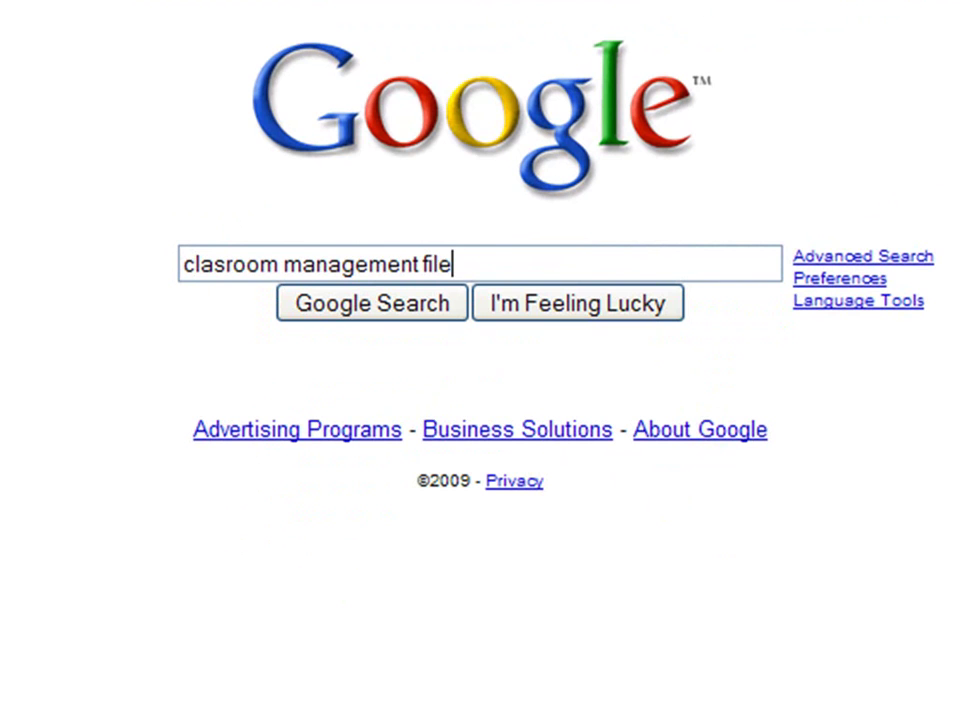
text(:ppt)
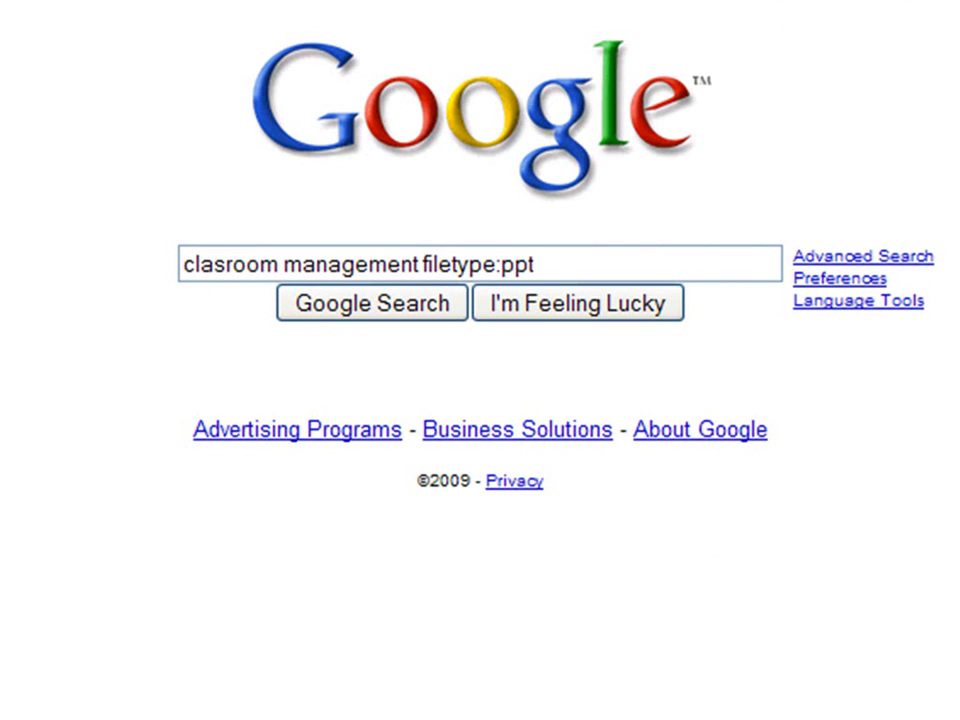
click(386, 312)
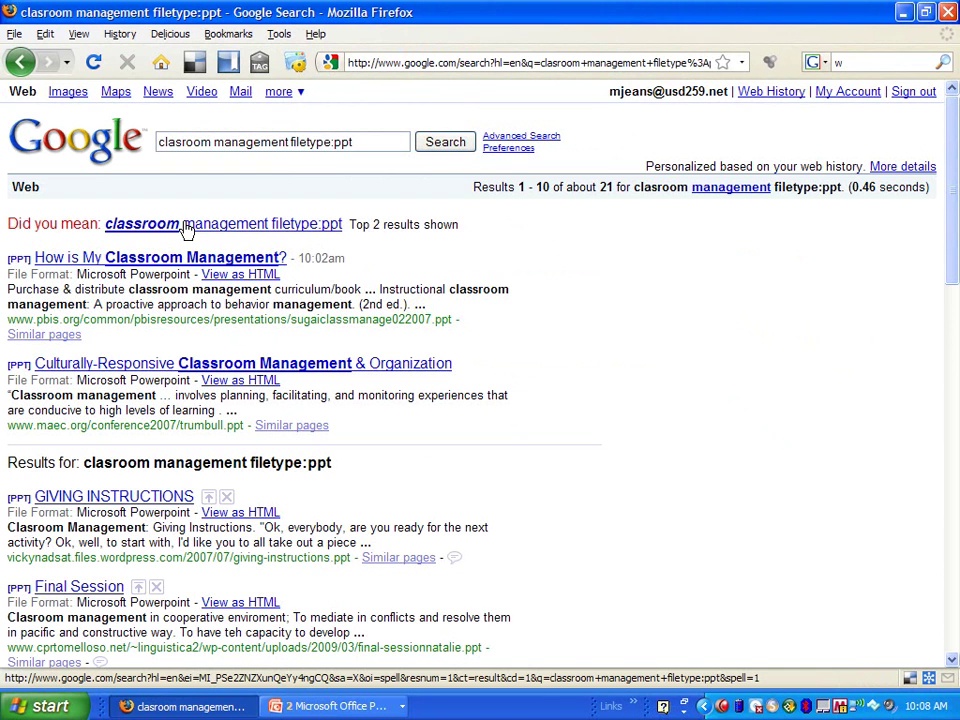
click(172, 226)
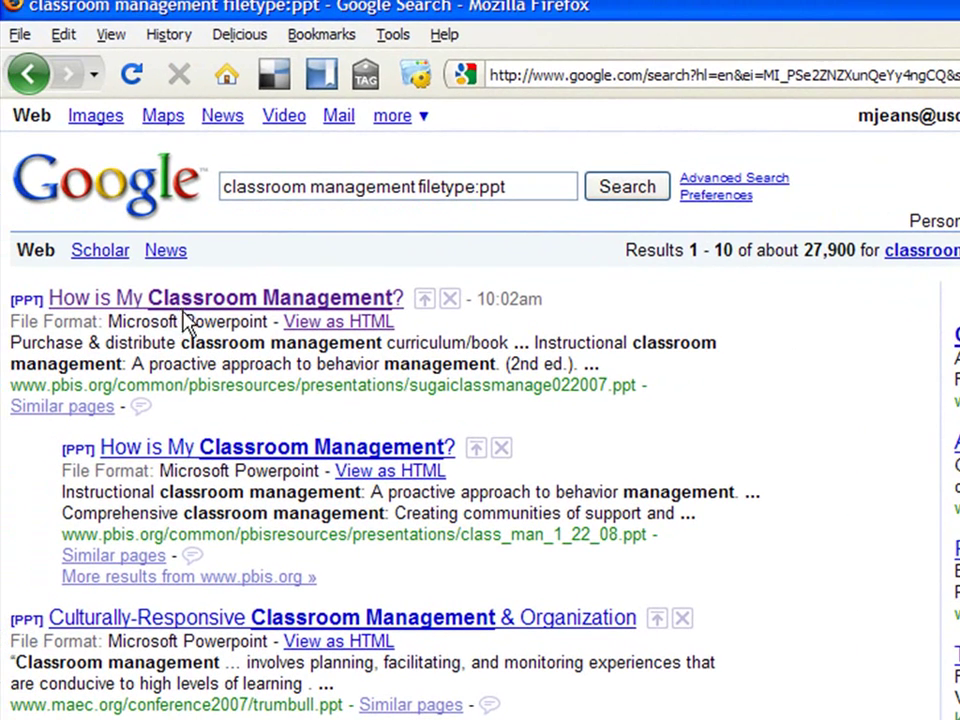
Inspect the first result, "How is My Classroom Management?", through its file-opening prompt and its HTML version, without opening the presentation file.
click(184, 302)
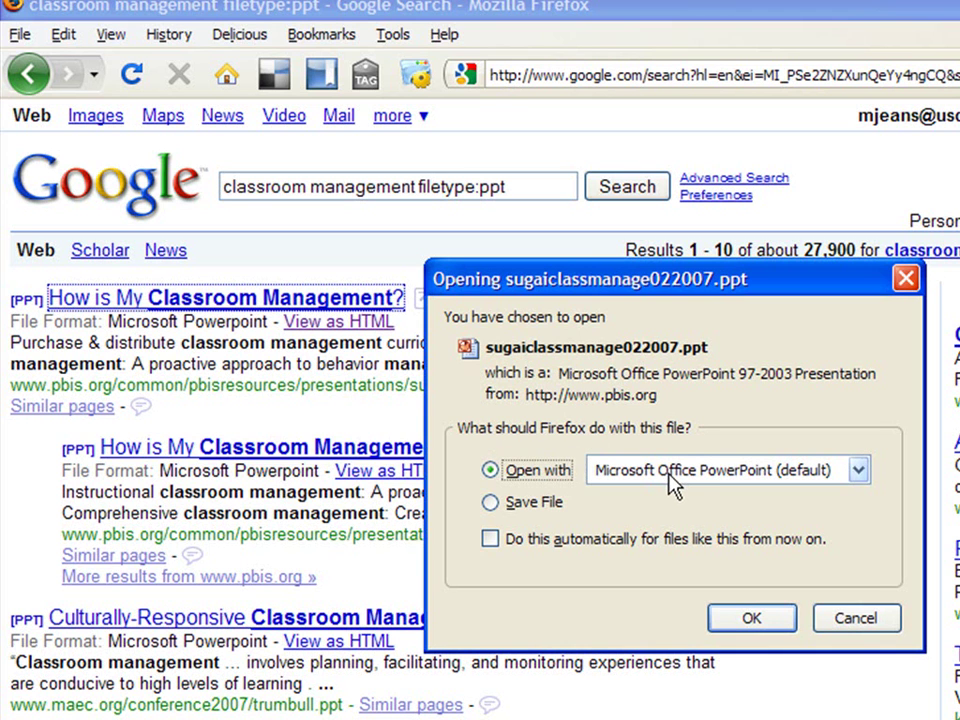
click(855, 620)
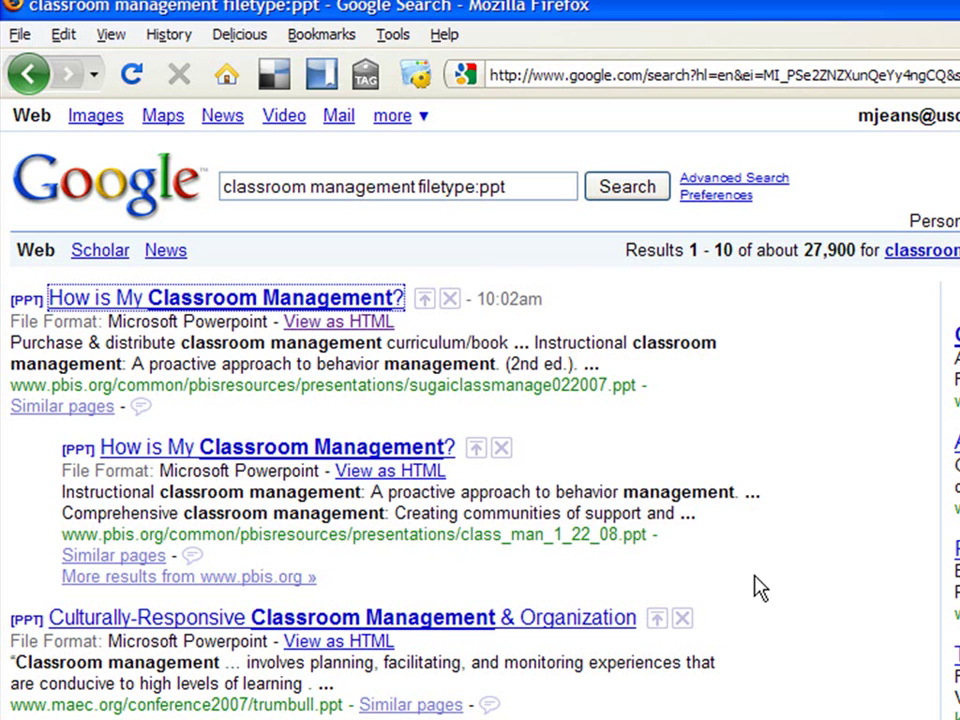
click(368, 334)
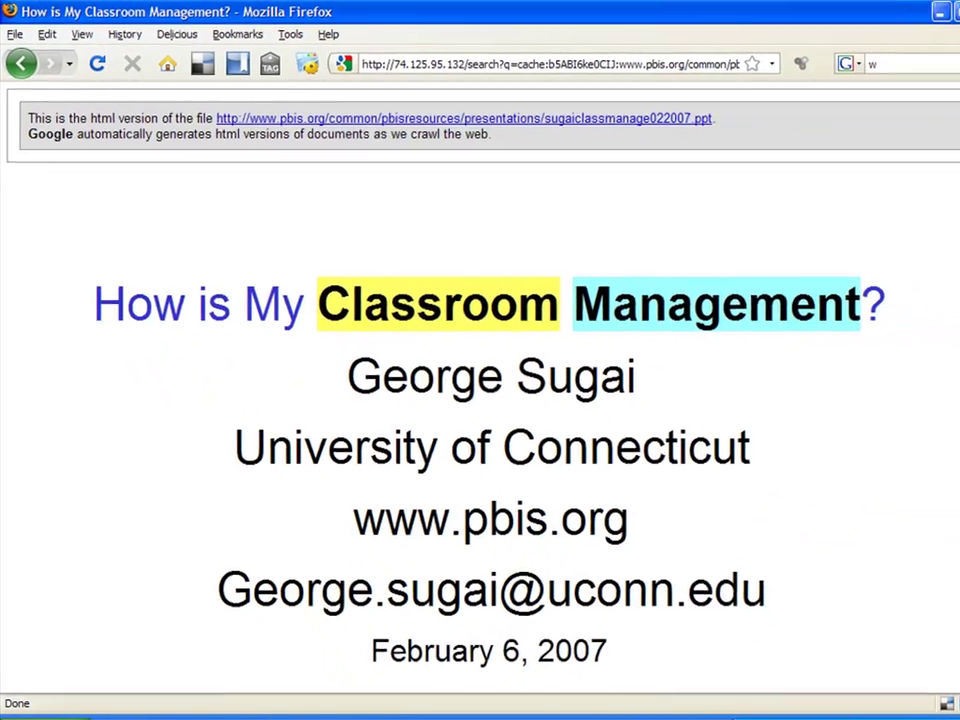
scroll(959, 155, down, 5)
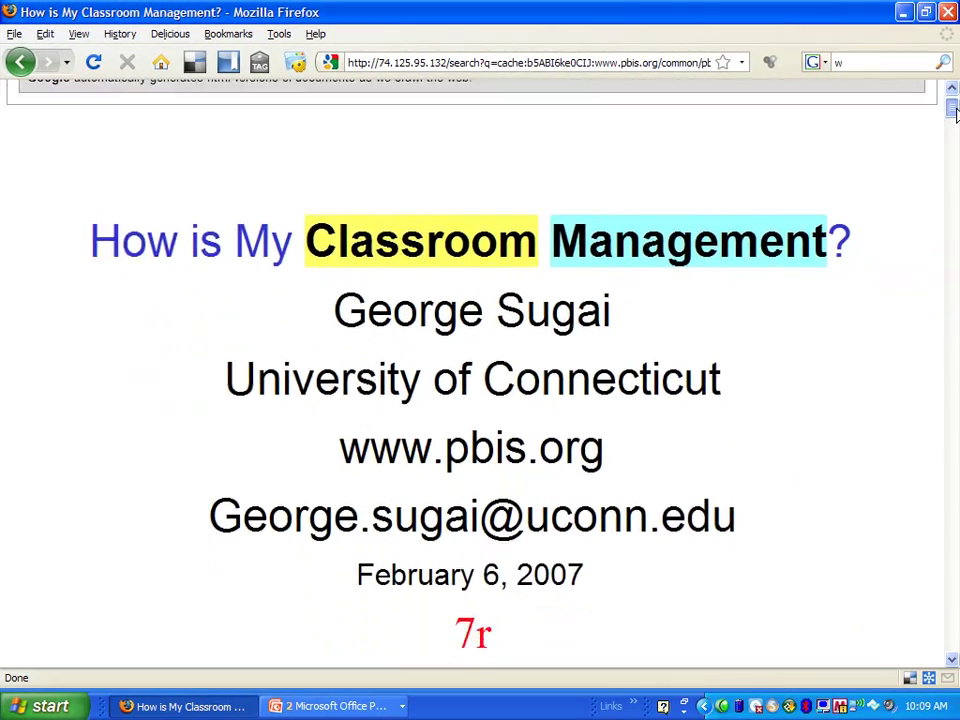
mouse_move(955, 122)
mouse_down()
mouse_move(955, 198)
mouse_move(955, 103)
mouse_up()
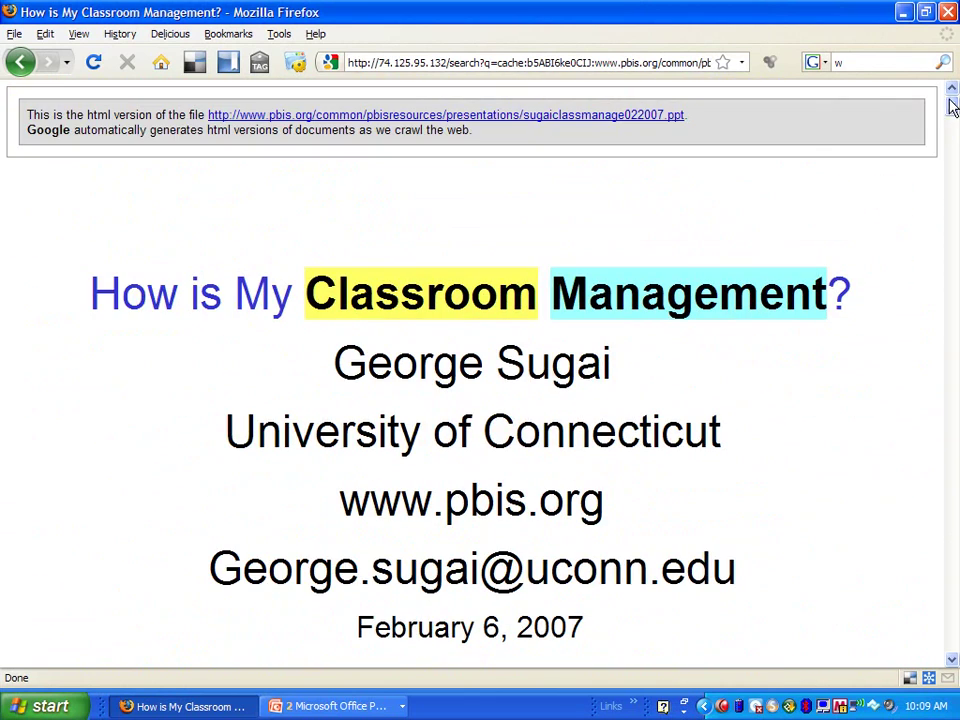
click(19, 62)
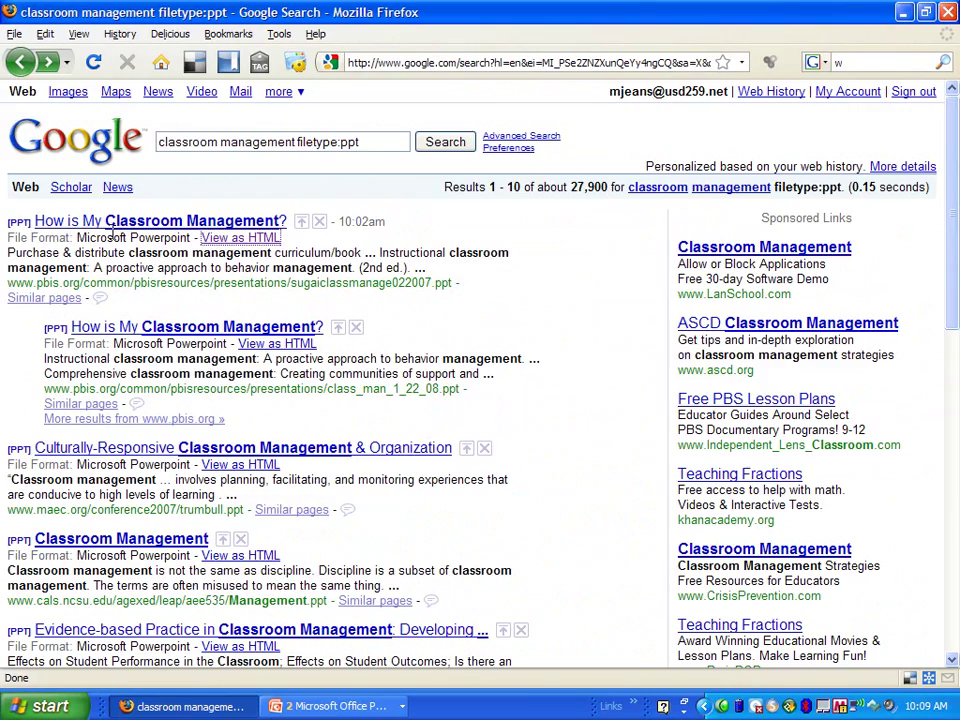
click(160, 222)
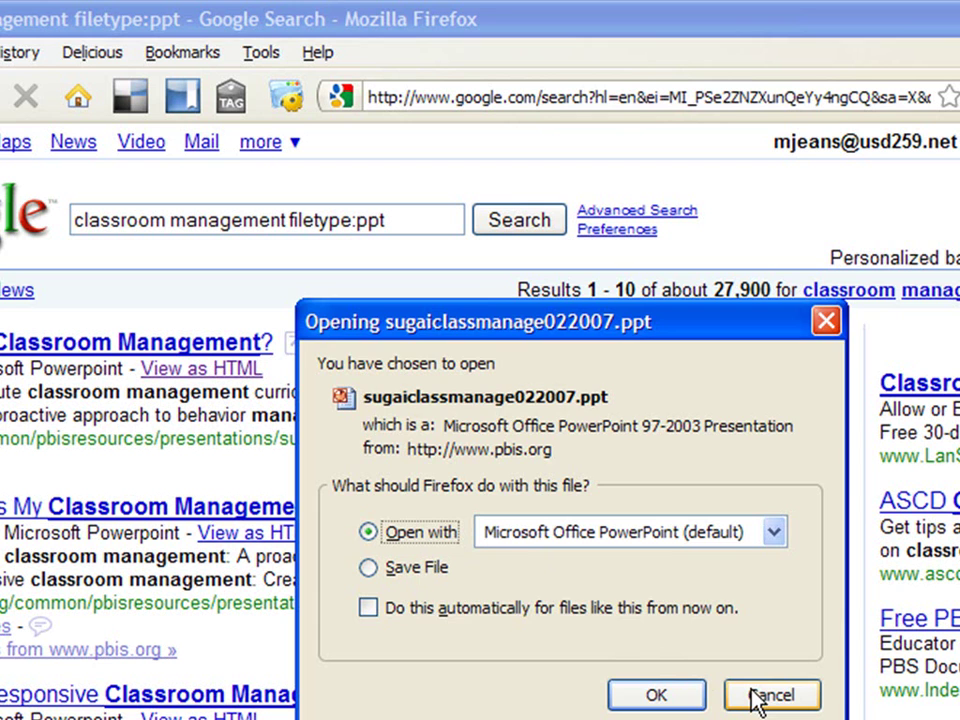
click(752, 692)
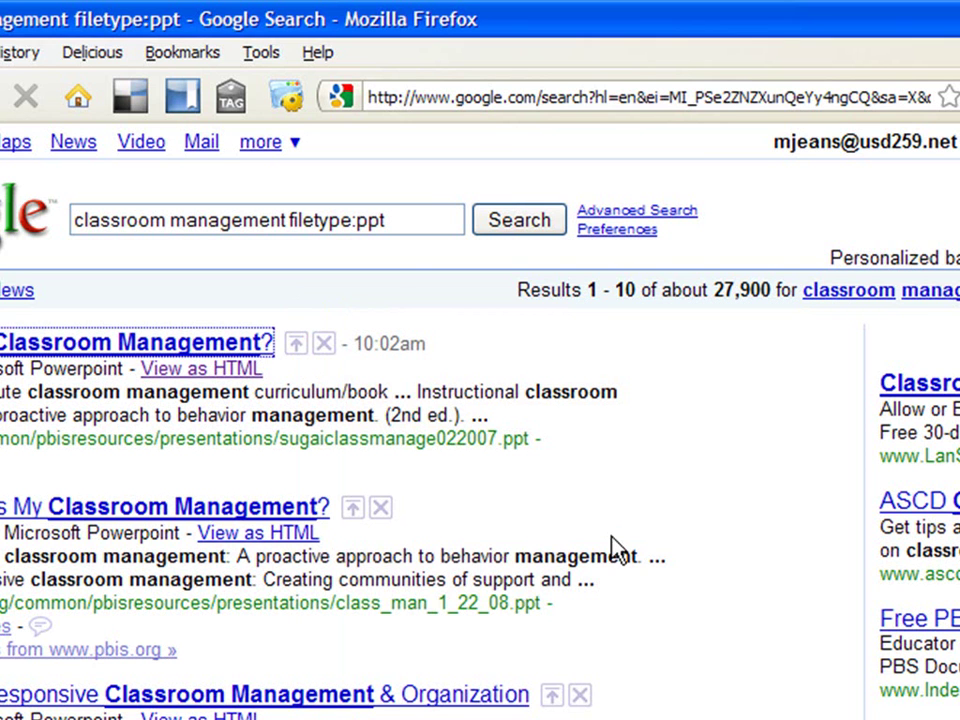
Change the search to "classroom management filetype:pdf" and run it.
click(402, 220)
key(BackSpace)
key(BackSpace)
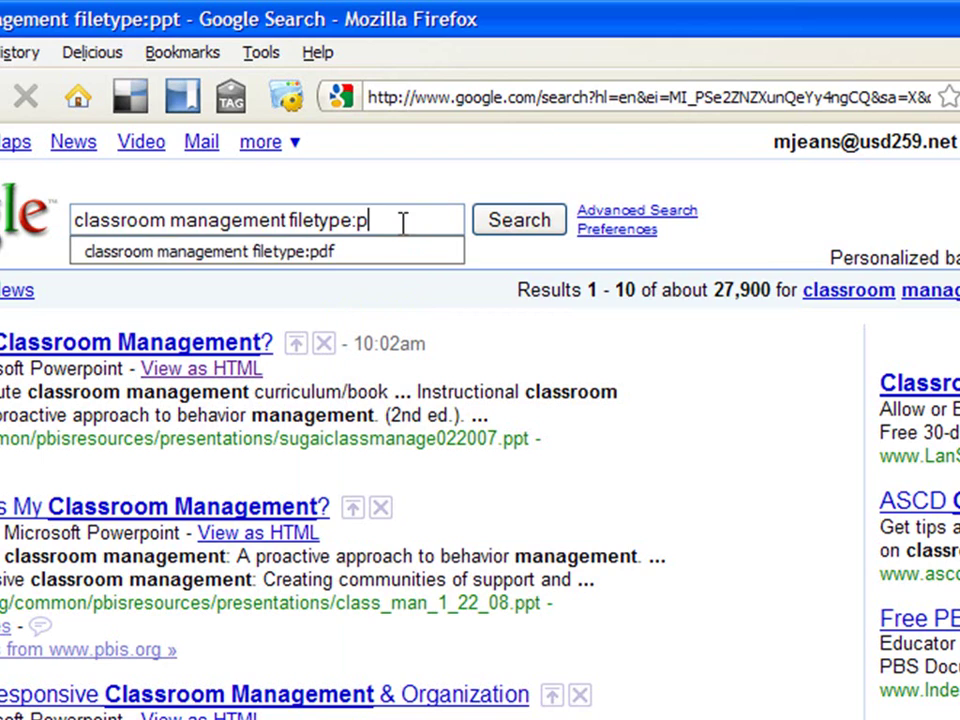
text(df)
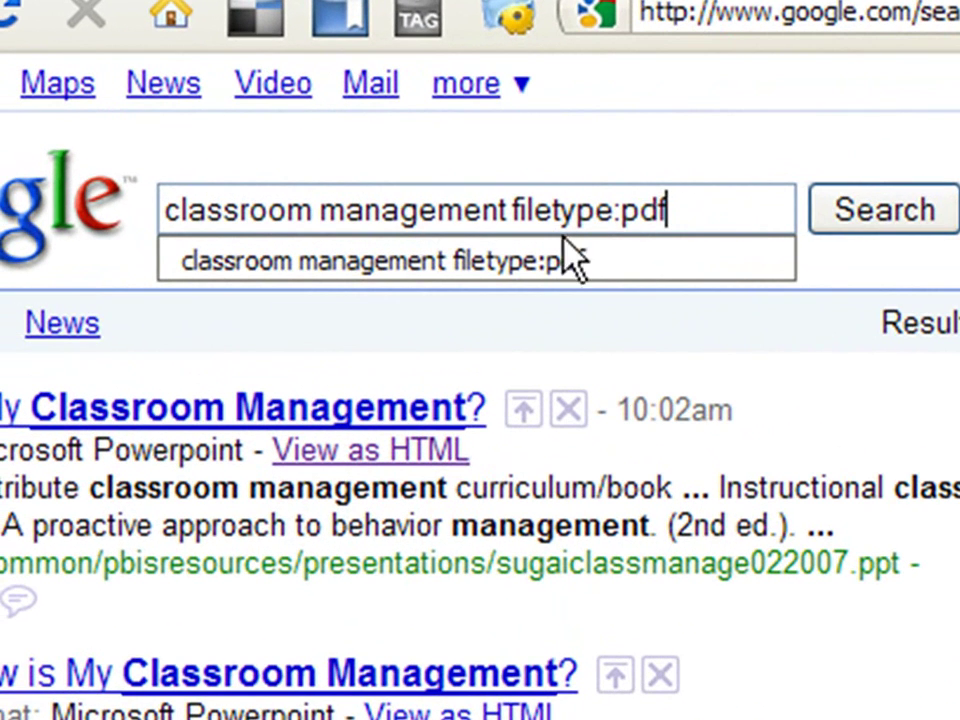
click(852, 215)
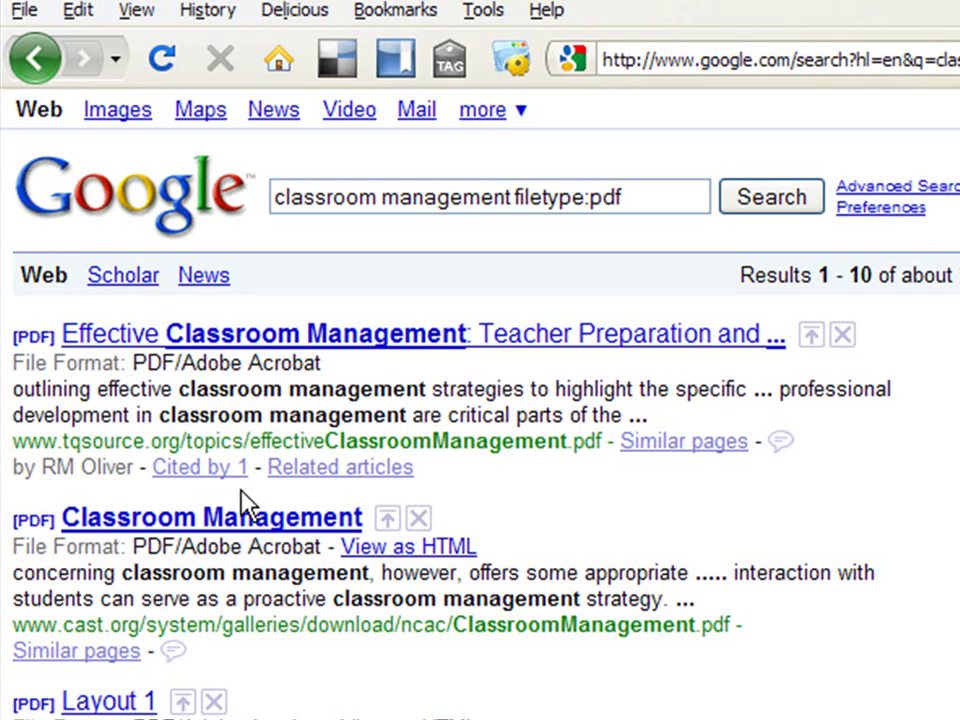
View the first PDF result, "Effective Classroom Management: Teacher Preparation and ...", dismissing the Acrobat format warning, and return to the results.
click(290, 345)
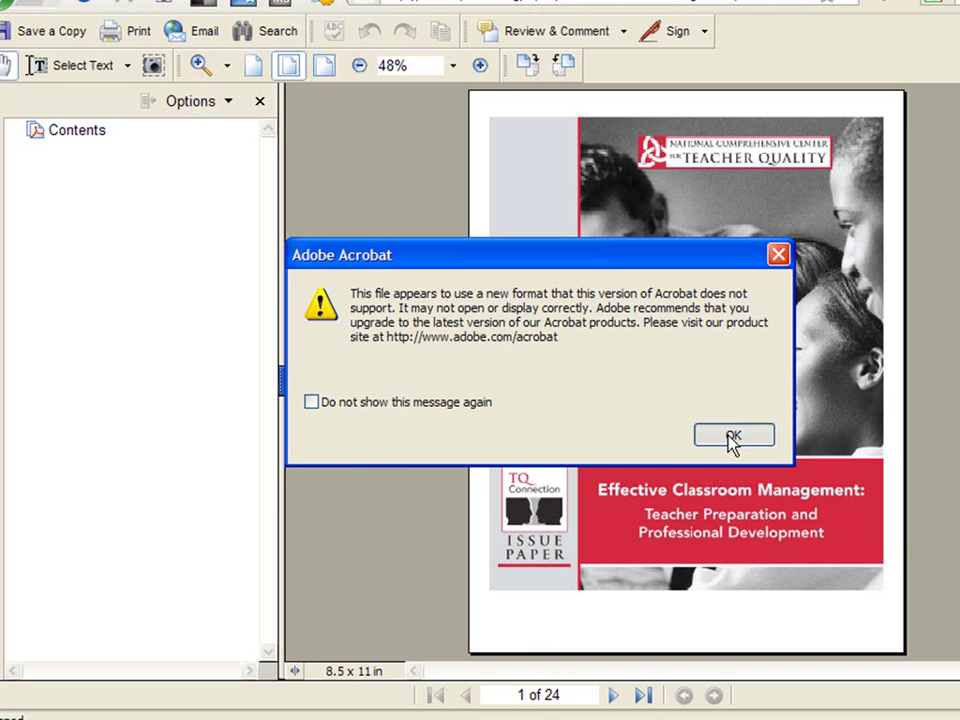
click(724, 439)
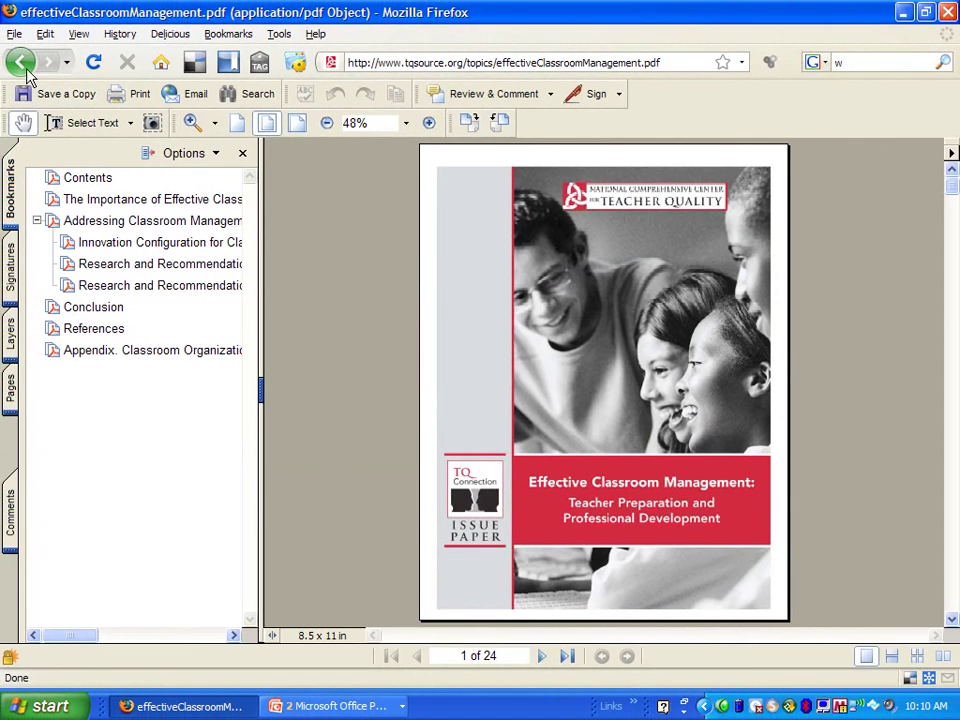
click(19, 62)
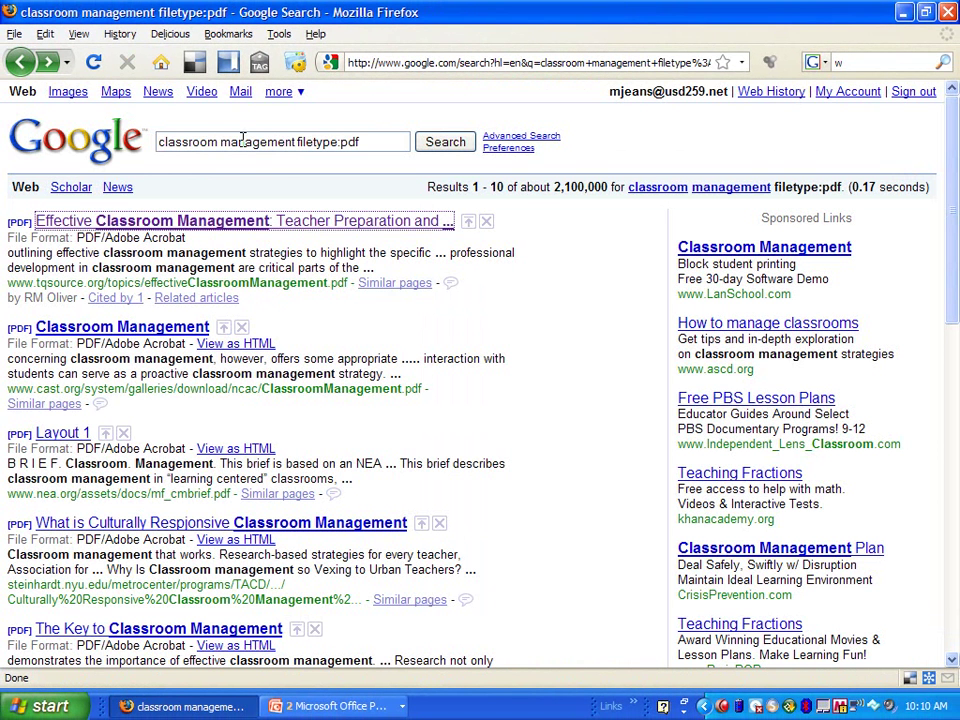
Run a new search from the Google home page for "fractions filetype:swf".
click(143, 138)
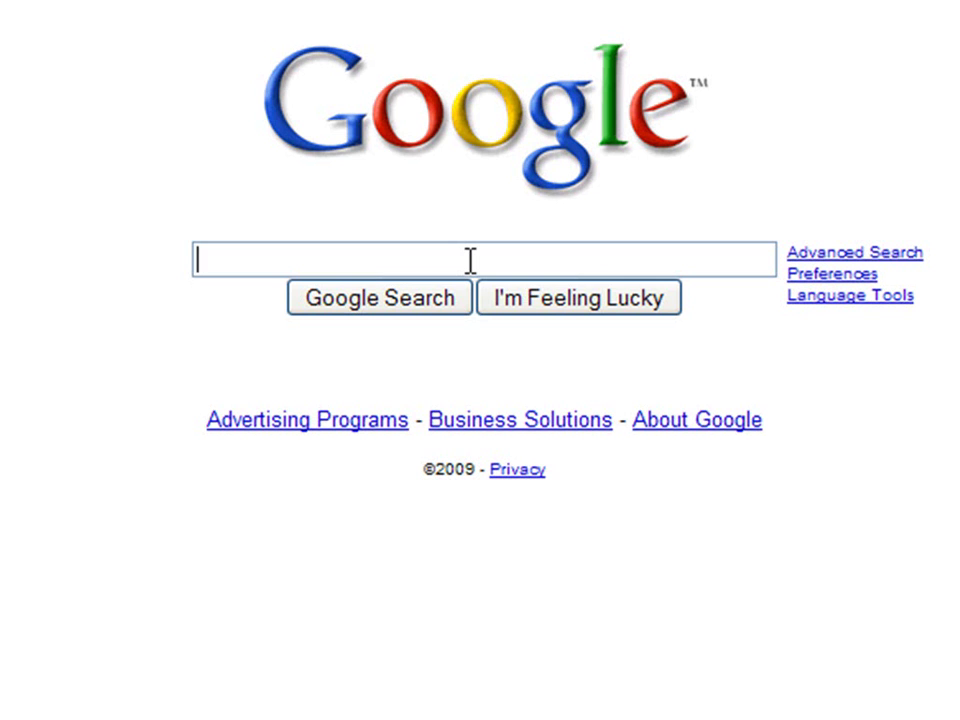
text(fr)
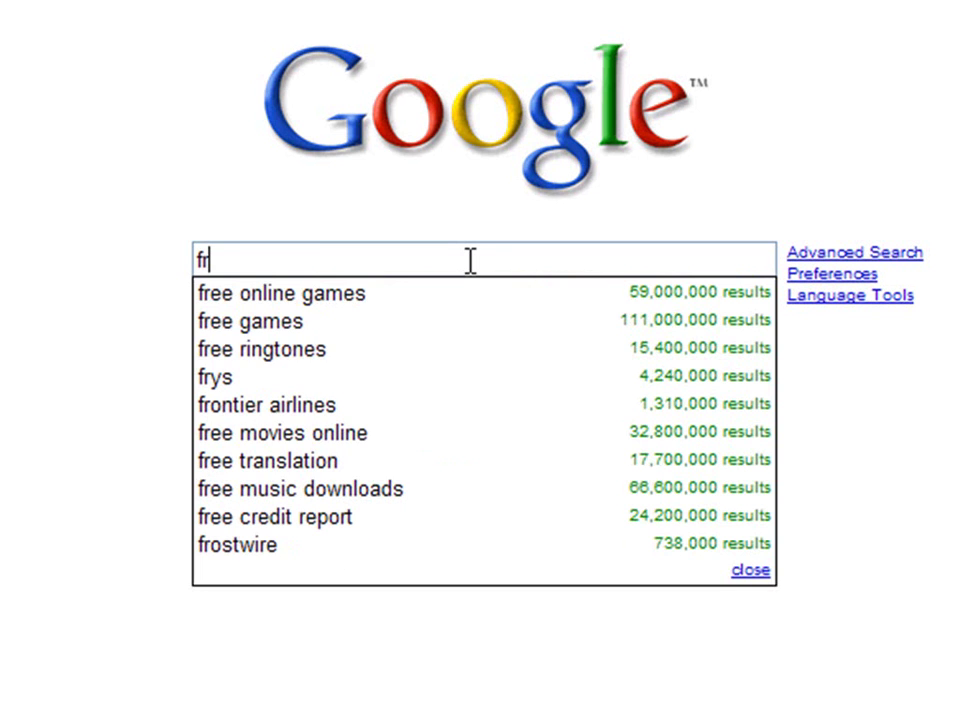
text(actions)
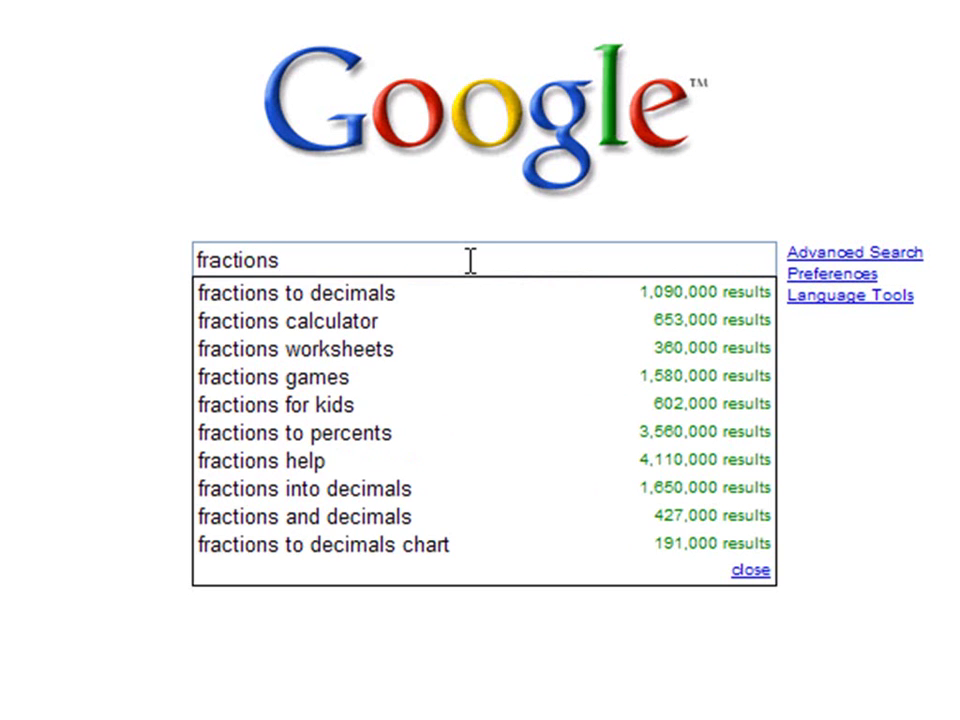
text( filetu)
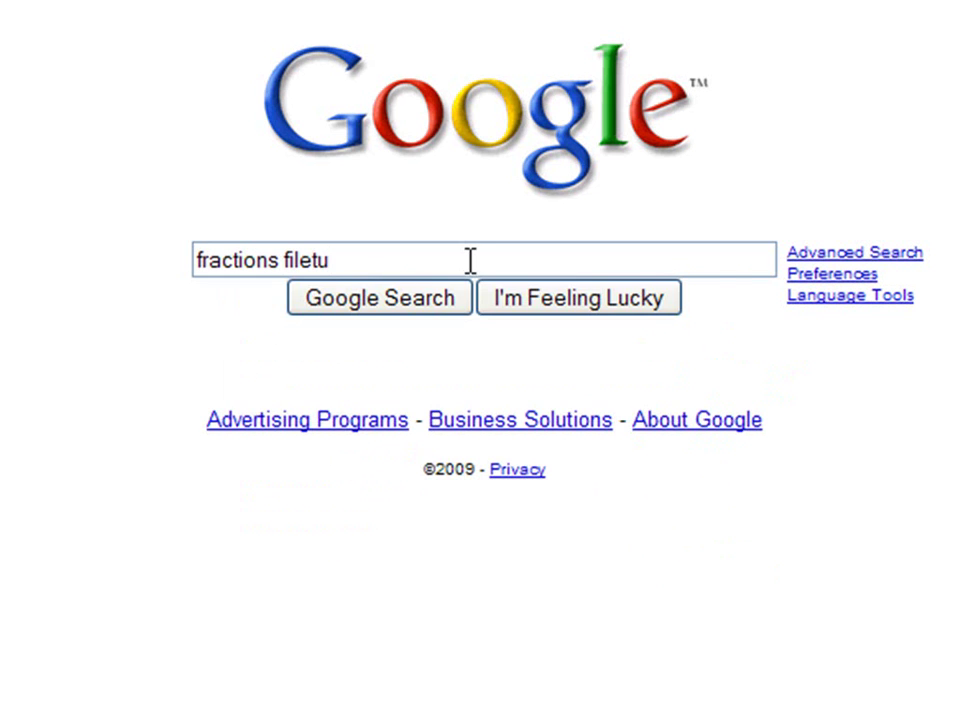
key(BackSpace)
text(ype)
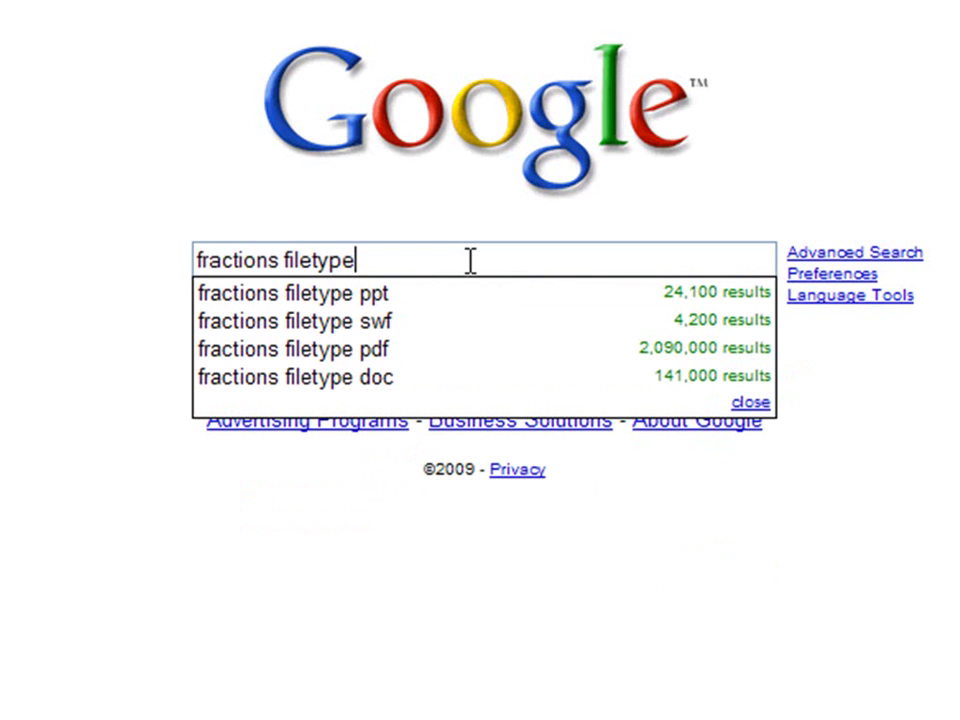
text(:swf)
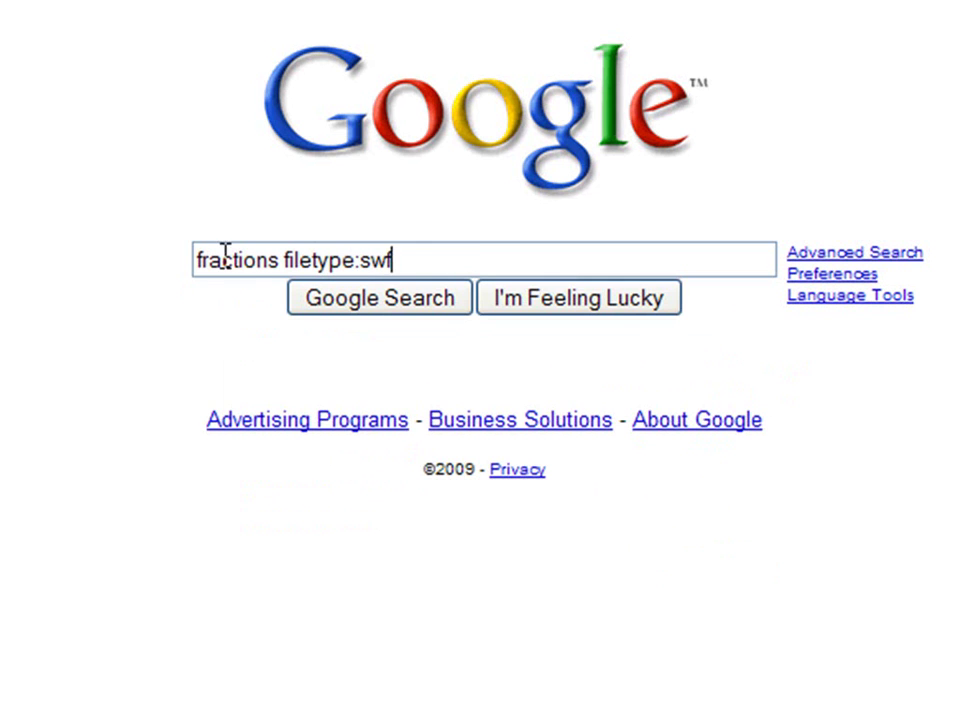
click(283, 258)
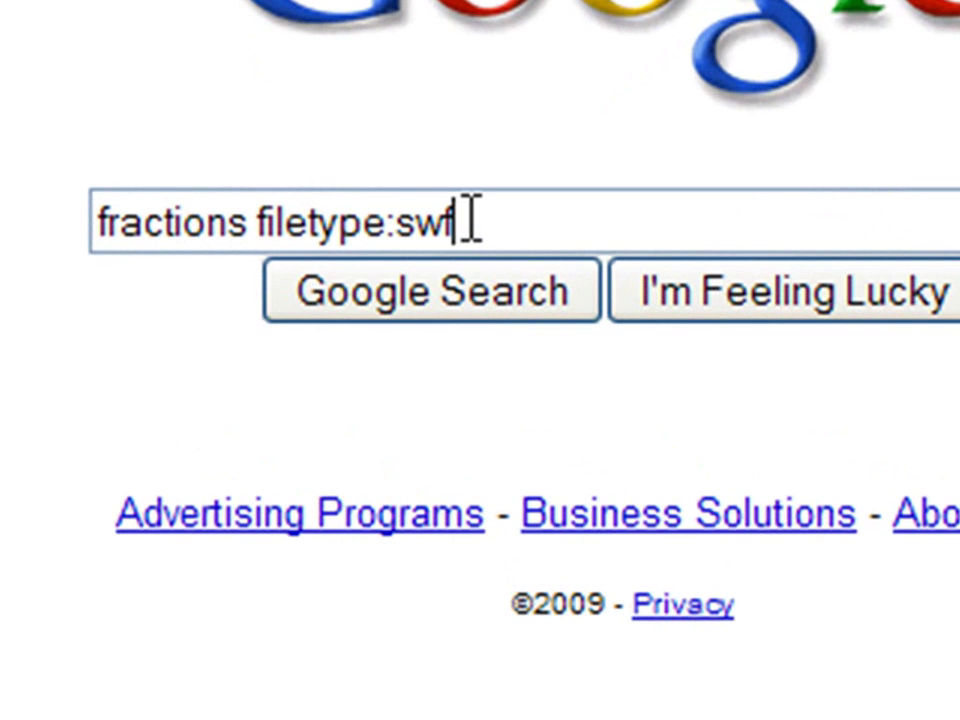
drag(434, 240, 257, 221)
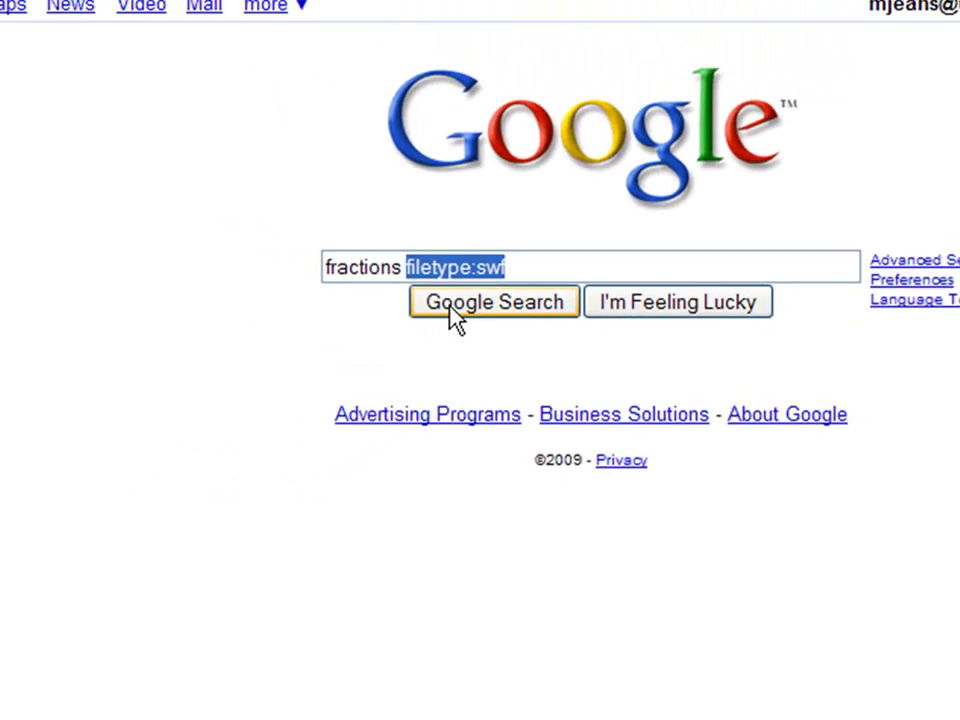
click(452, 306)
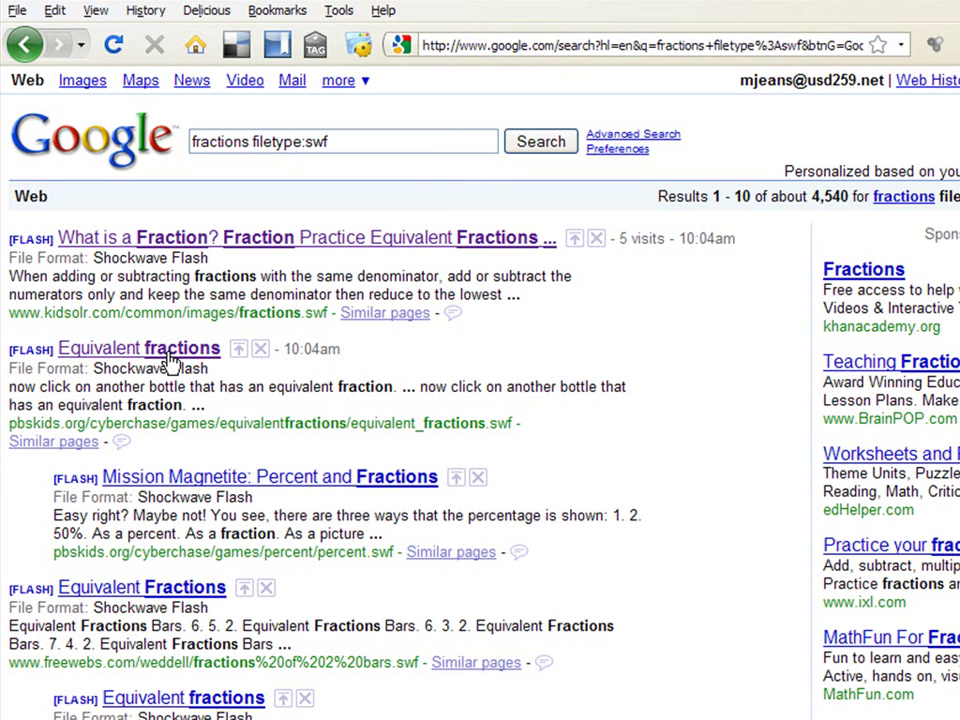
Open the kidsolr.com fractions Flash result, view its "What is a Fraction?" lesson, and return to the results.
click(212, 242)
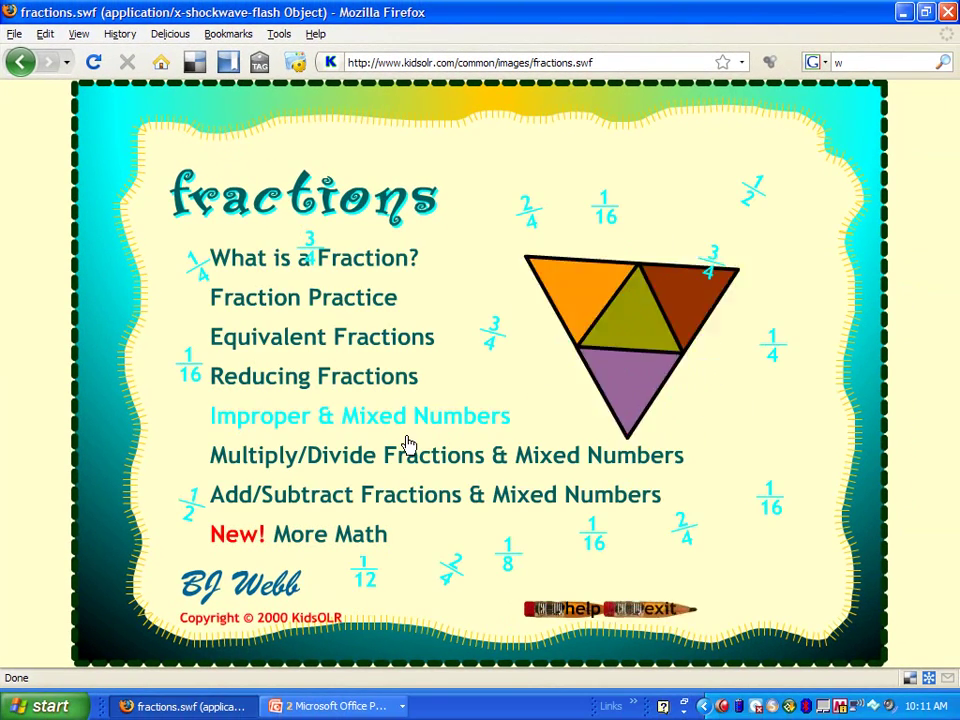
click(357, 262)
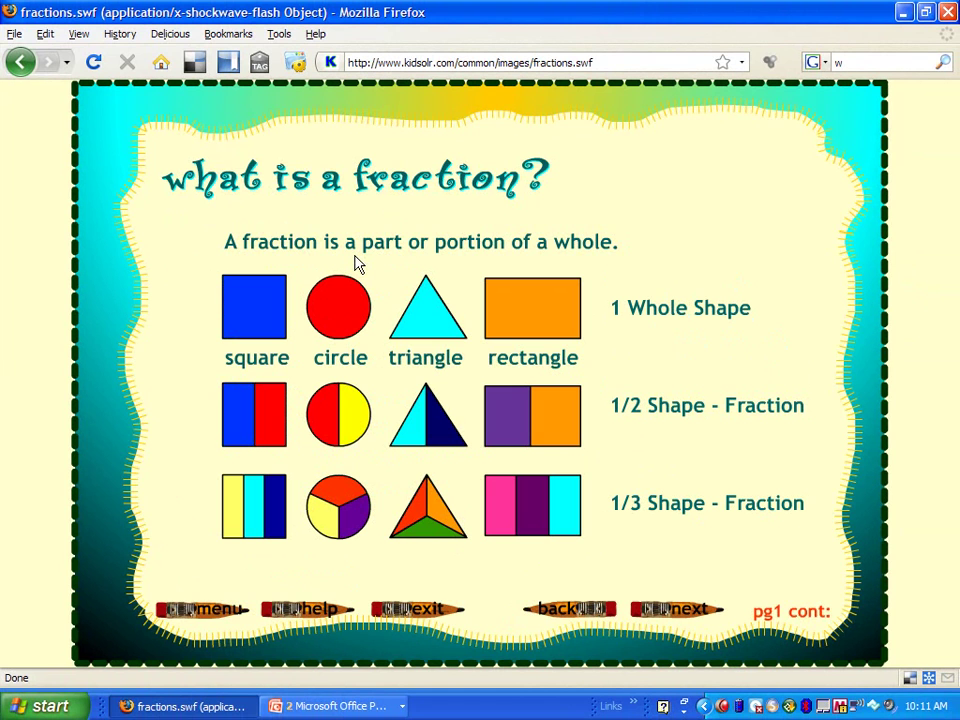
click(19, 62)
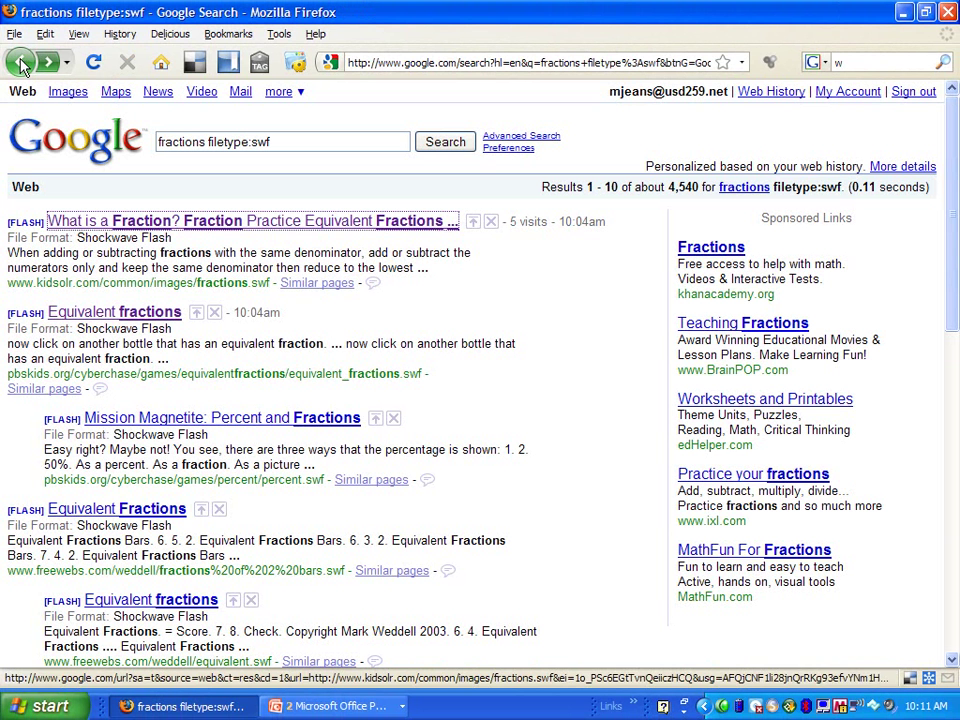
Preview the "Equivalent Fractions" Flash results from freewebs.com and pbskids.org, returning to the results after each.
click(122, 508)
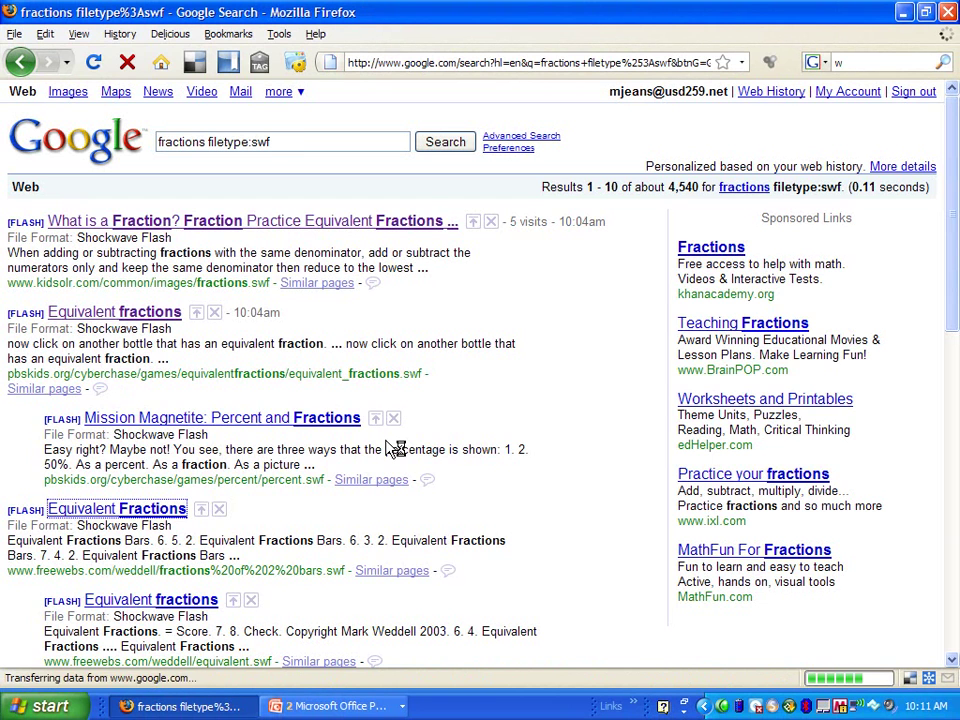
click(19, 62)
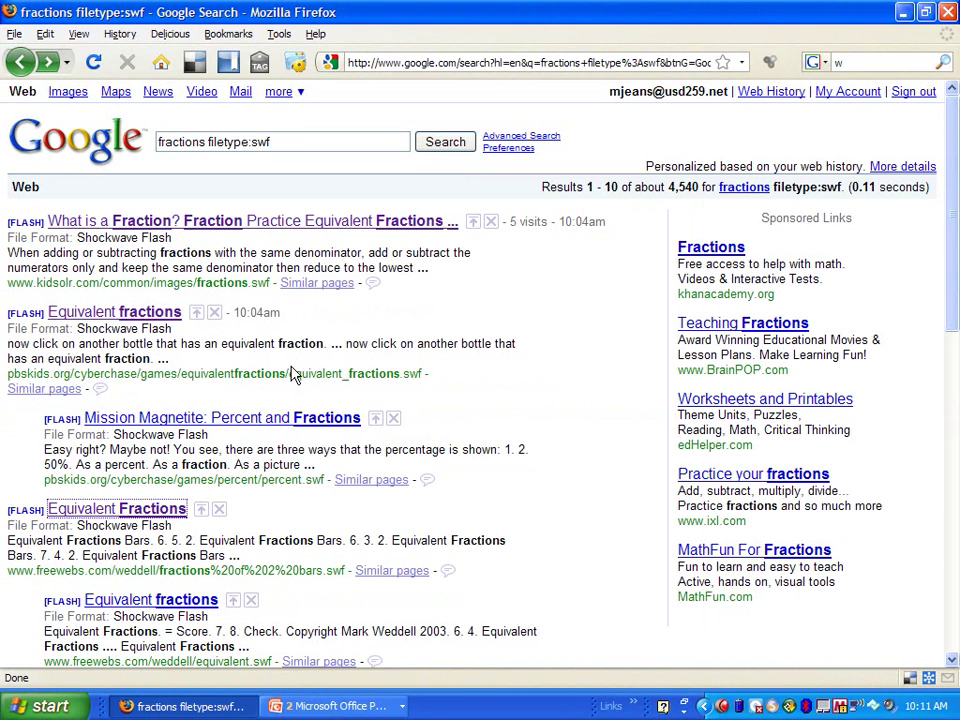
click(147, 312)
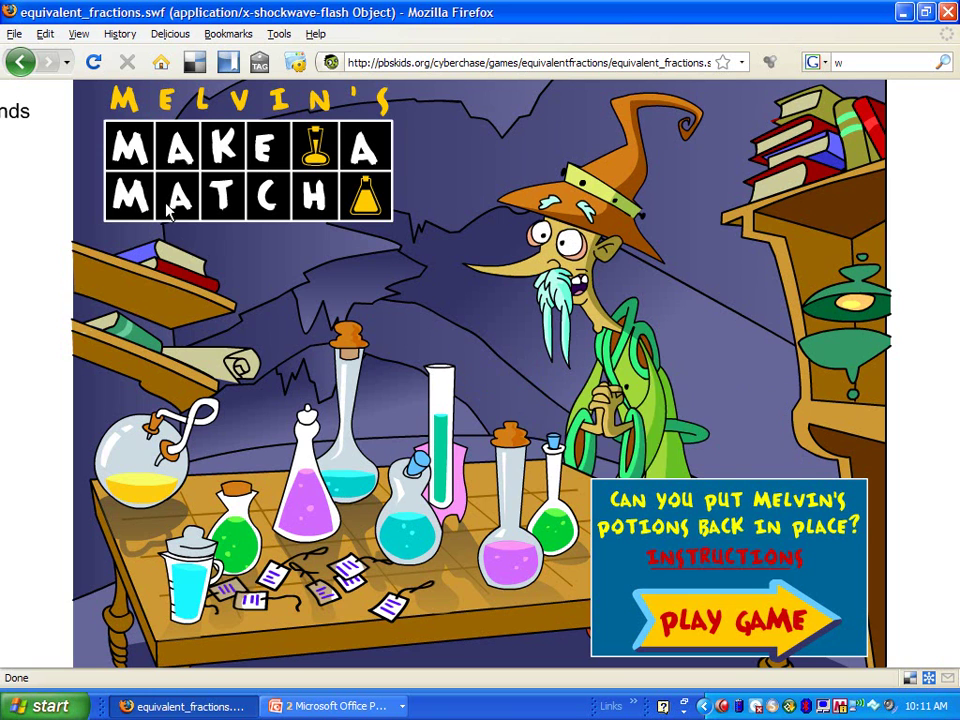
click(19, 62)
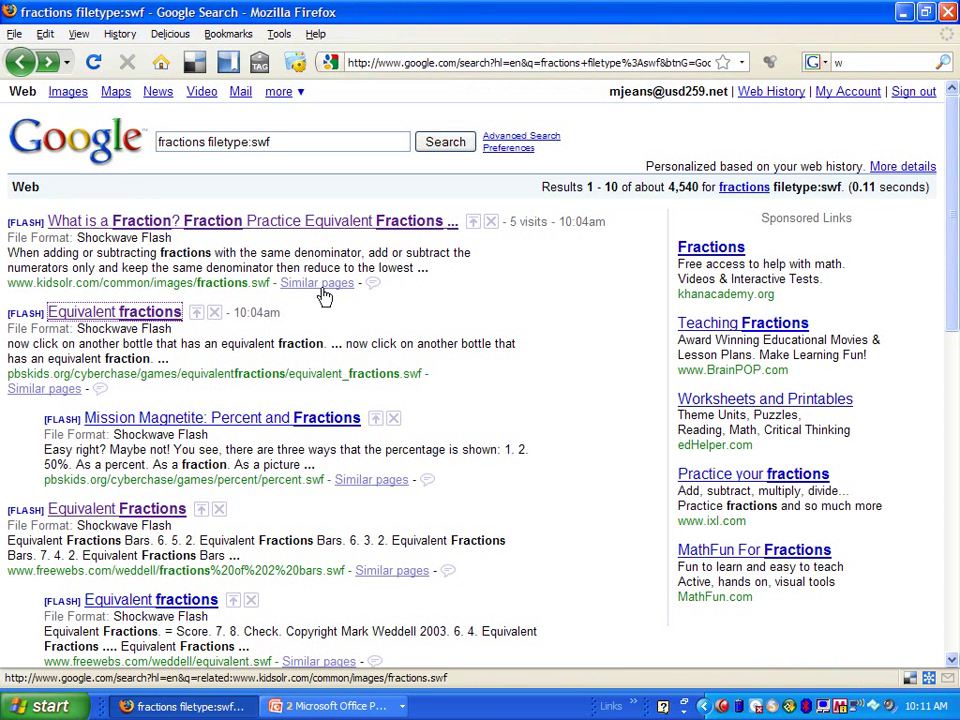